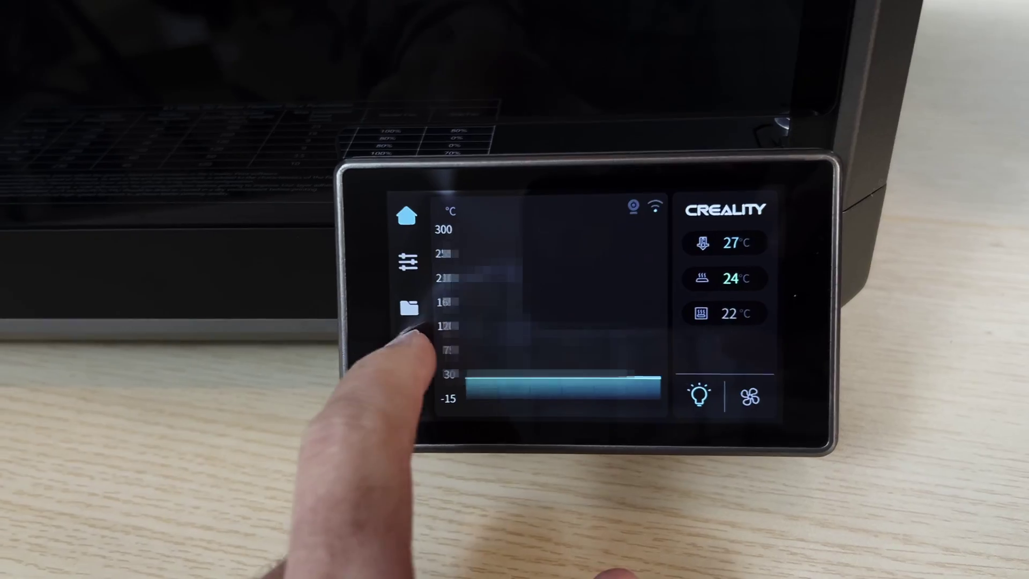
- Open the System settings page on the K1 Max touchscreen from the gear icon
click(410, 349)
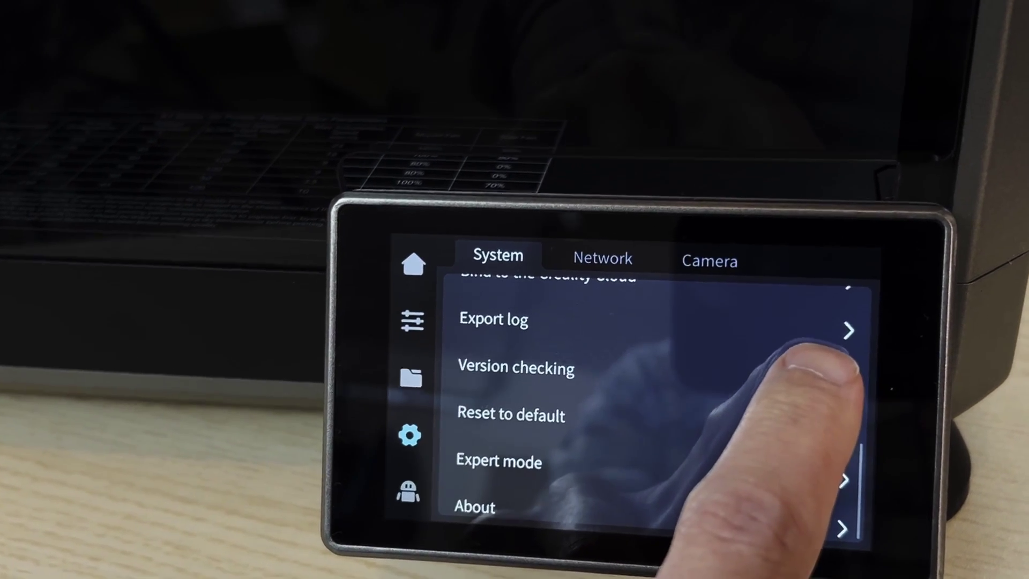
click(831, 387)
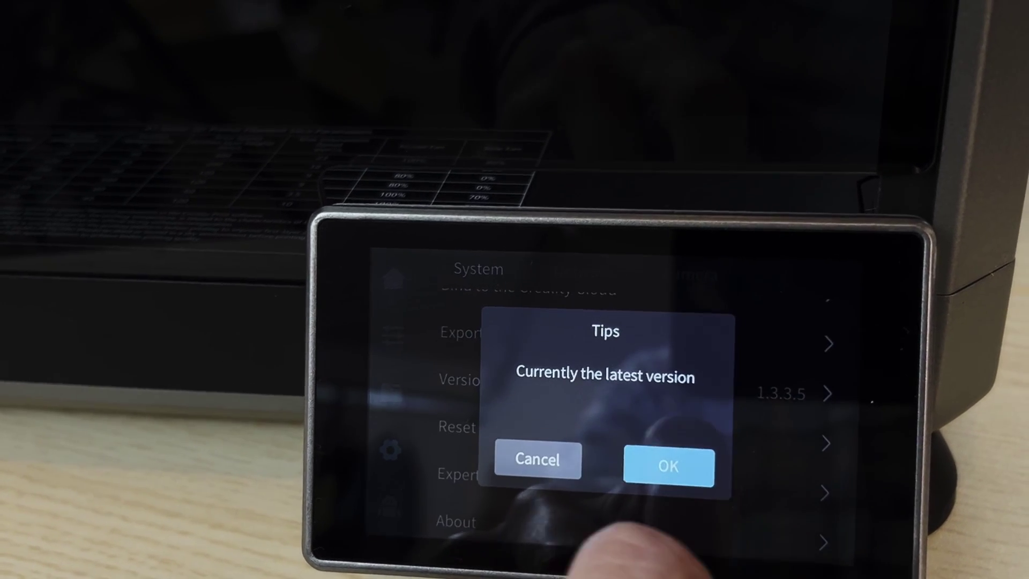
click(667, 476)
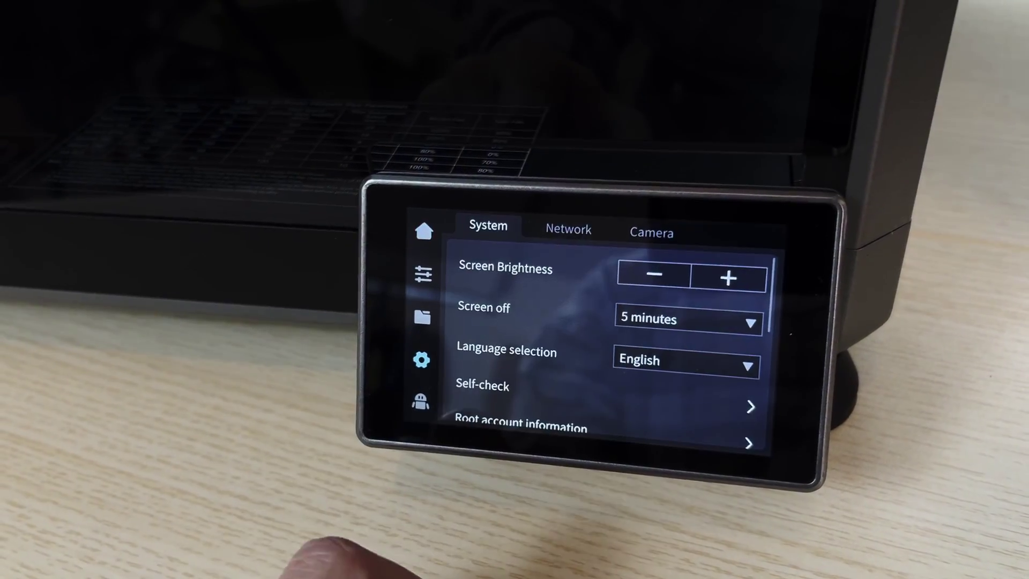
drag(551, 402, 544, 281)
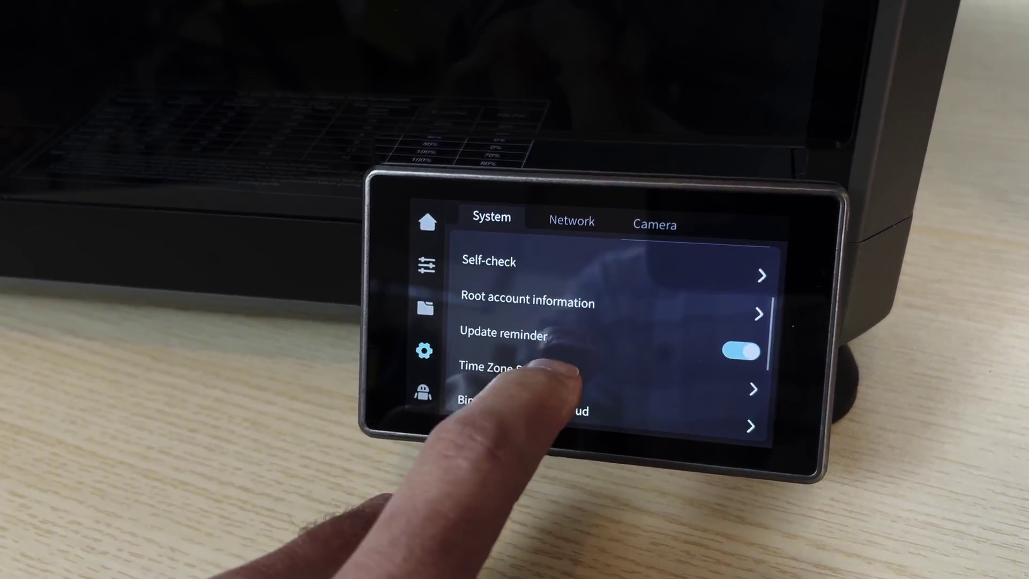
- Accept the root-login risk disclaimer under Root account information to reveal the root credentials
click(729, 311)
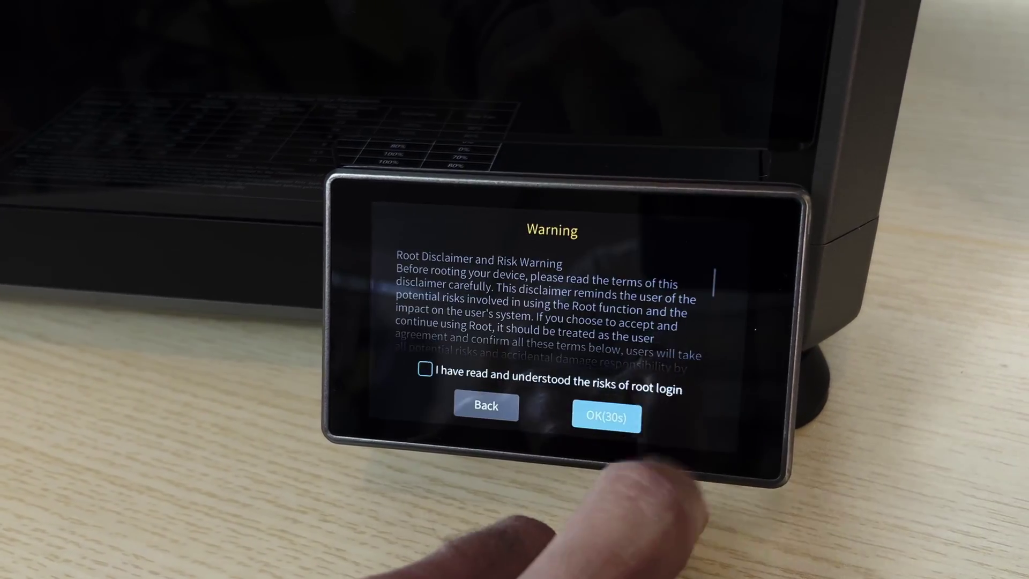
click(408, 373)
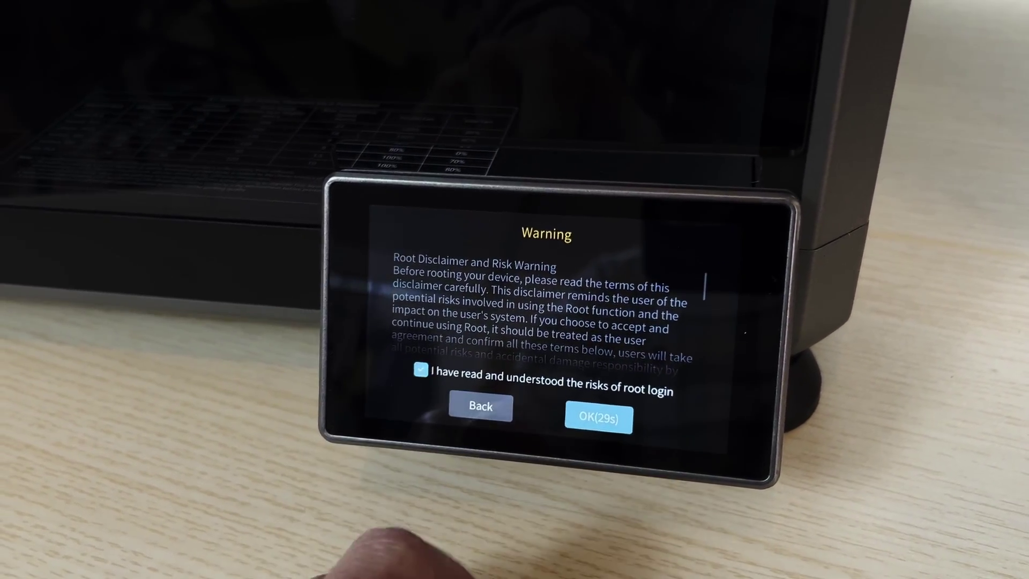
drag(472, 332, 469, 182)
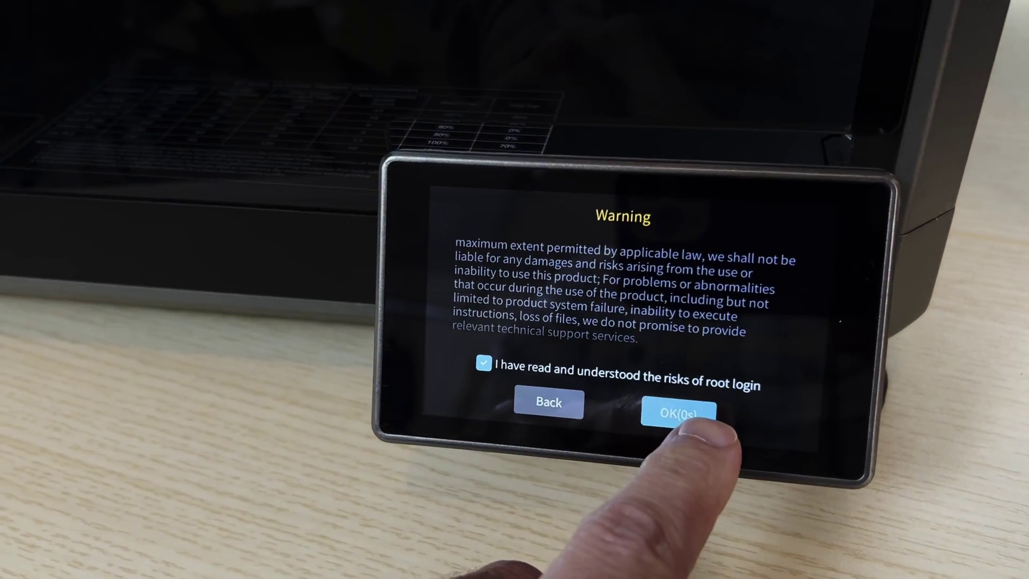
click(694, 418)
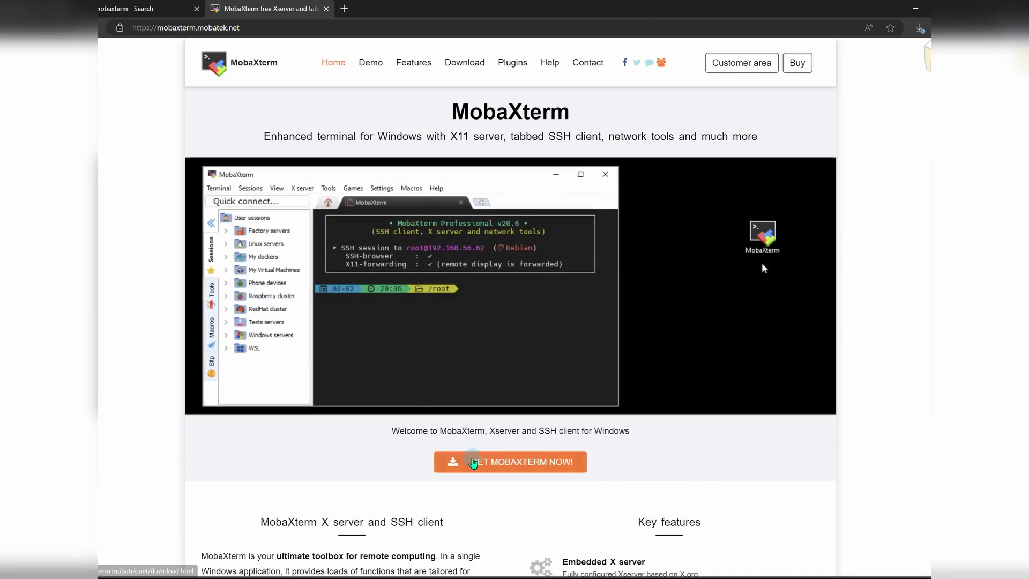
- Download the portable version of MobaXterm Home Edition from the website
click(472, 461)
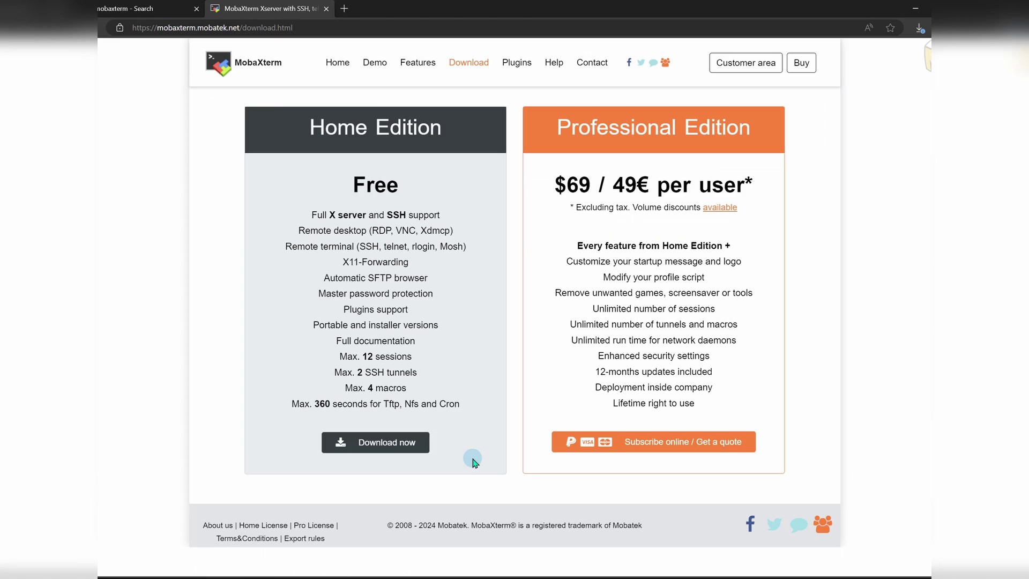
click(397, 442)
click(390, 176)
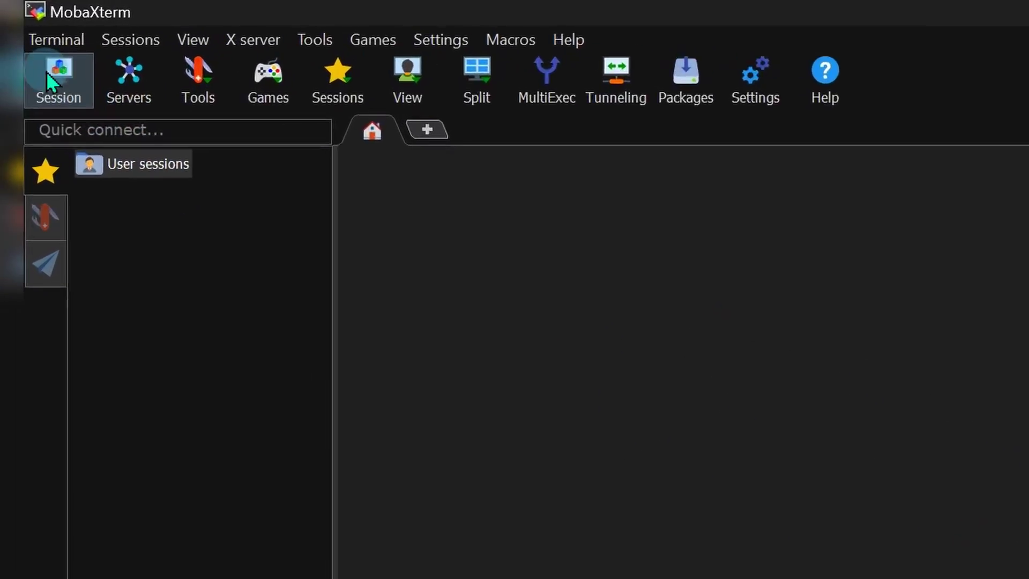
- Create an SSH session to the printer's IP with username root and connect
click(51, 115)
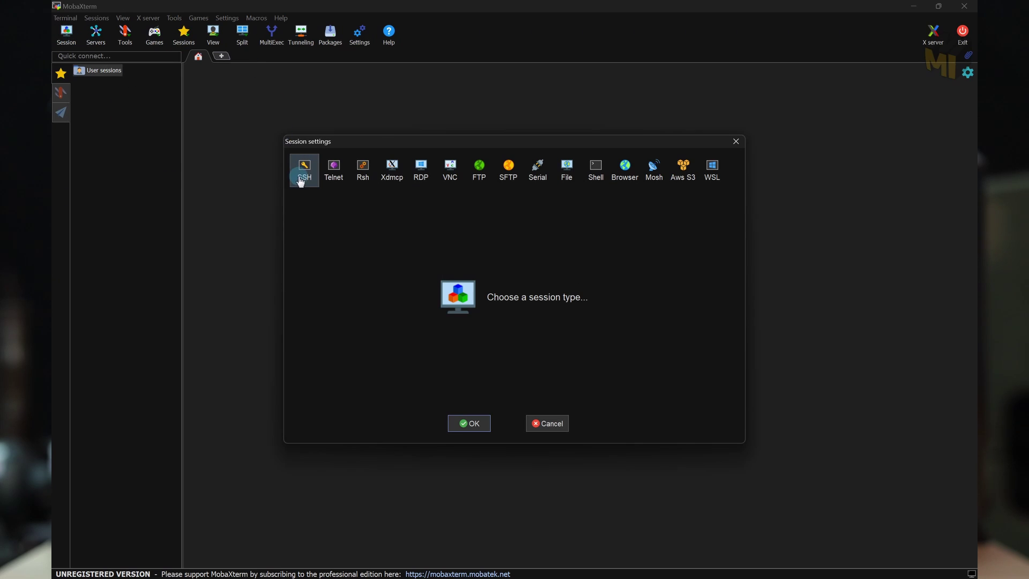
click(304, 172)
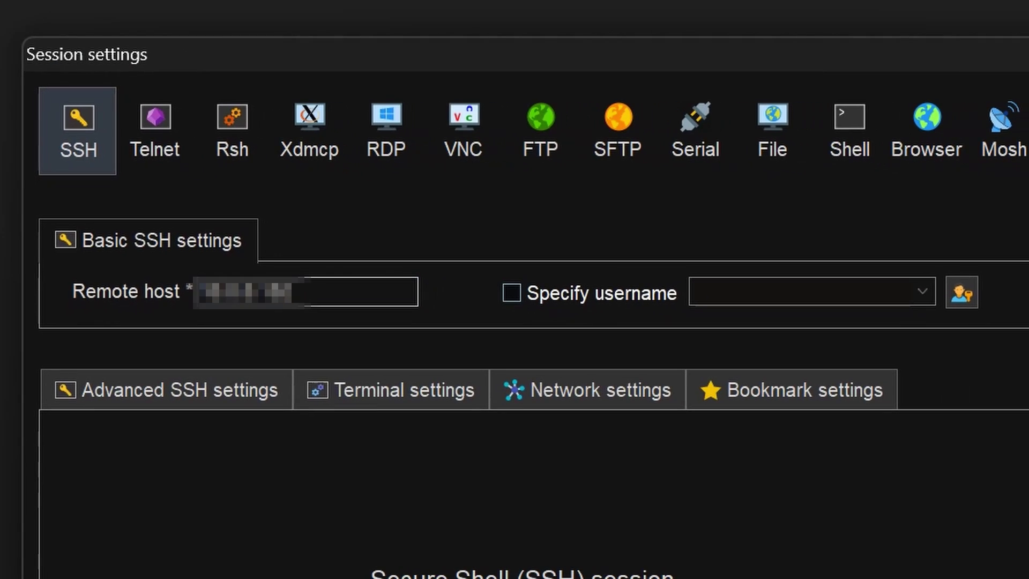
click(513, 294)
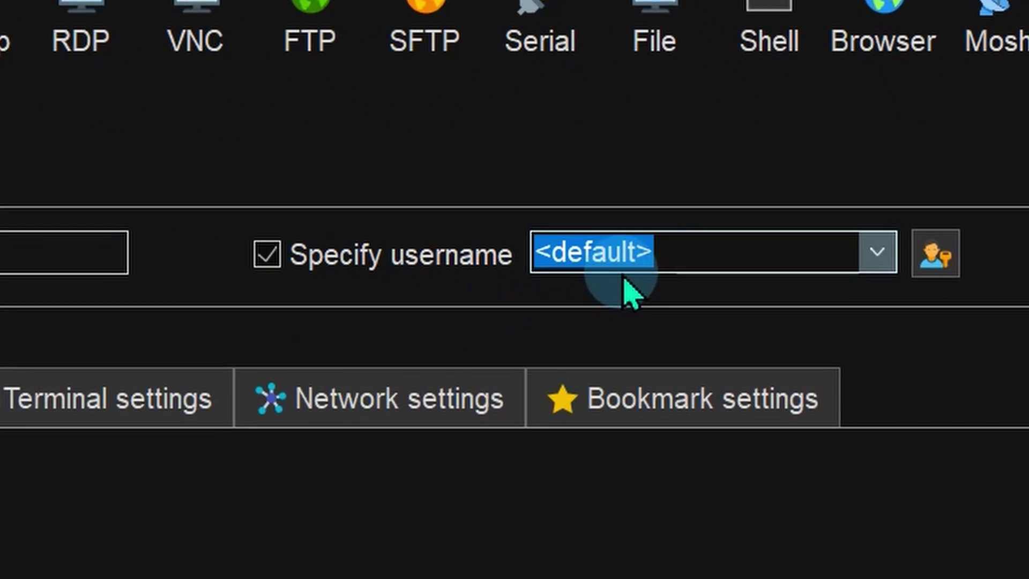
text(root)
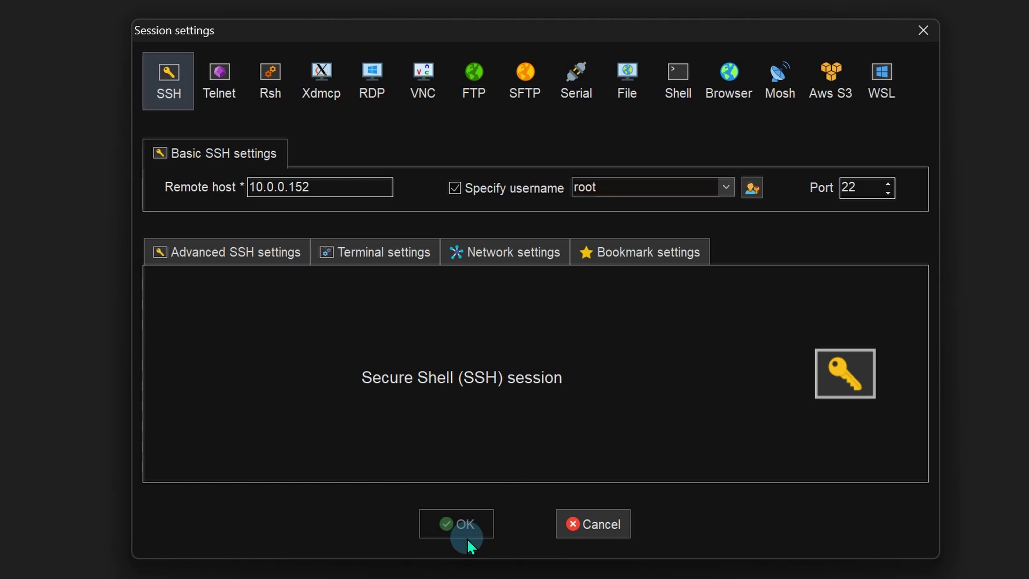
click(467, 536)
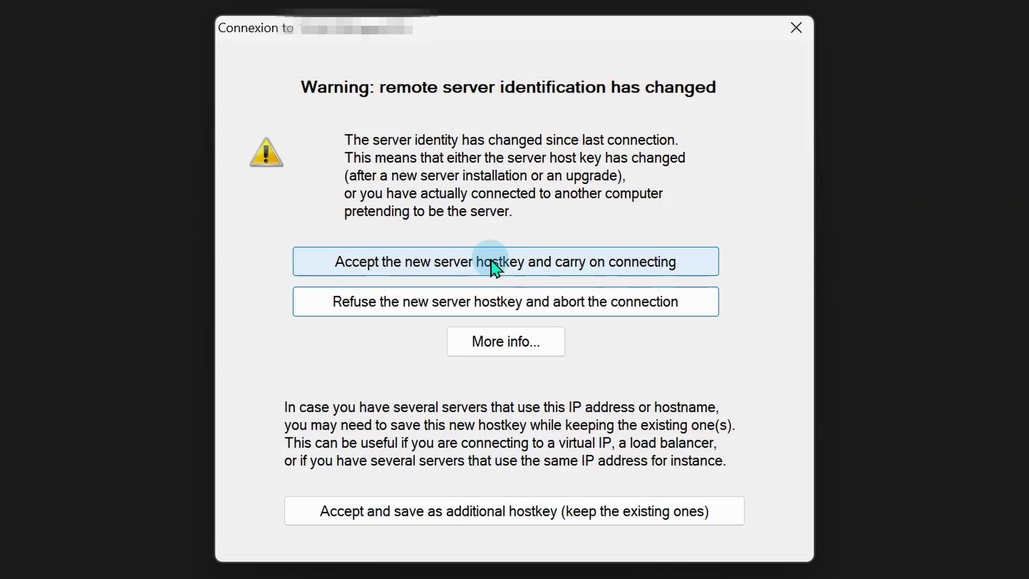
- Accept the printer's new host key, log in with the root password, and dismiss the save-password prompt
click(491, 262)
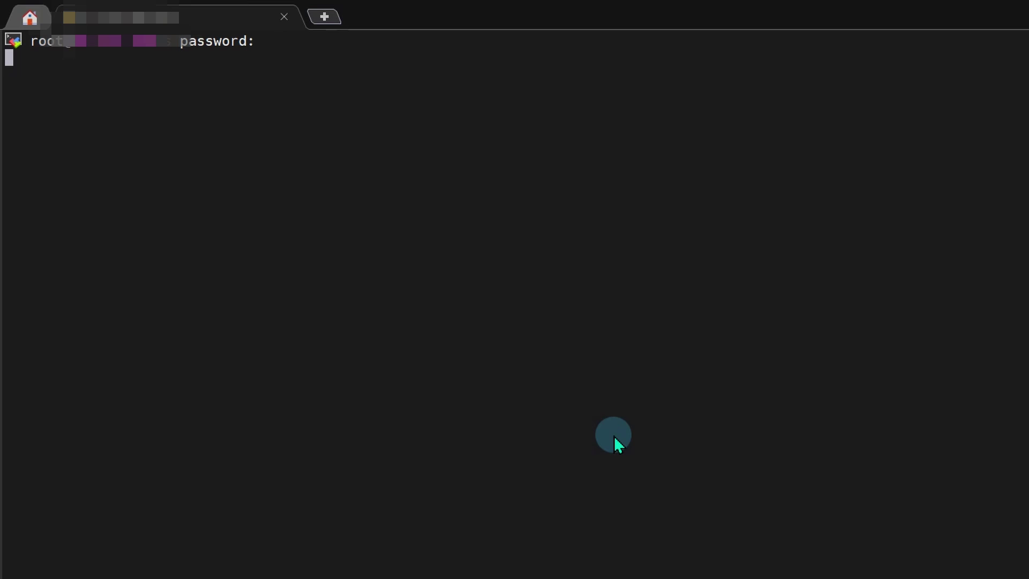
key(Return)
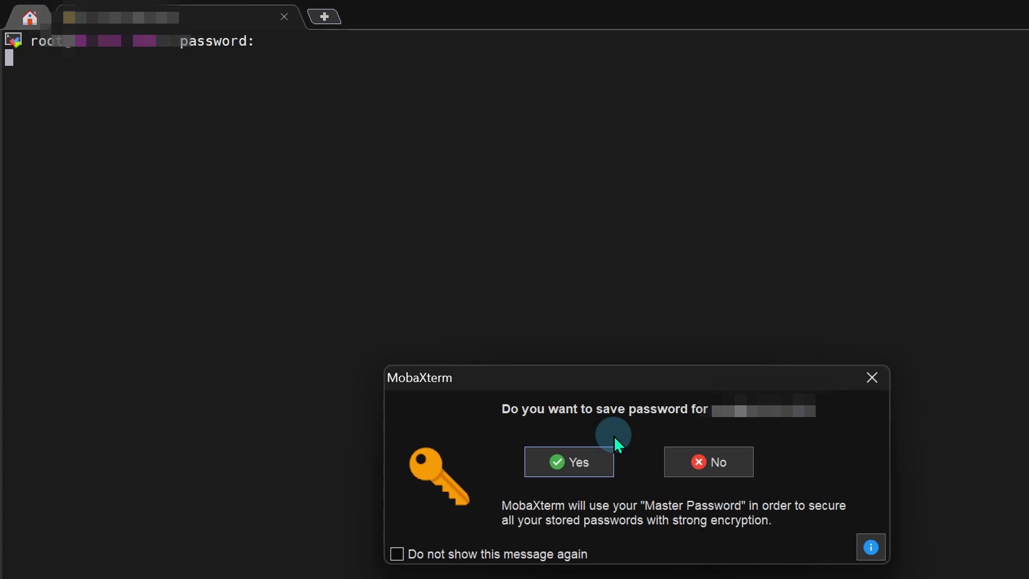
click(686, 464)
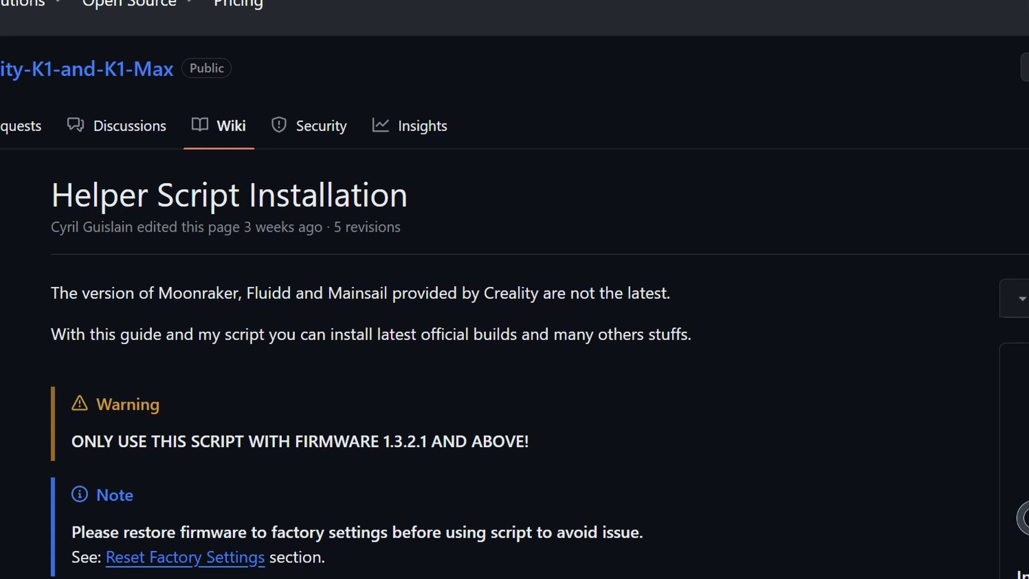
- Copy the wiki's wget installer-download command and the 'cd && sh ./installer.sh' command
scroll(523, 450, down, 10)
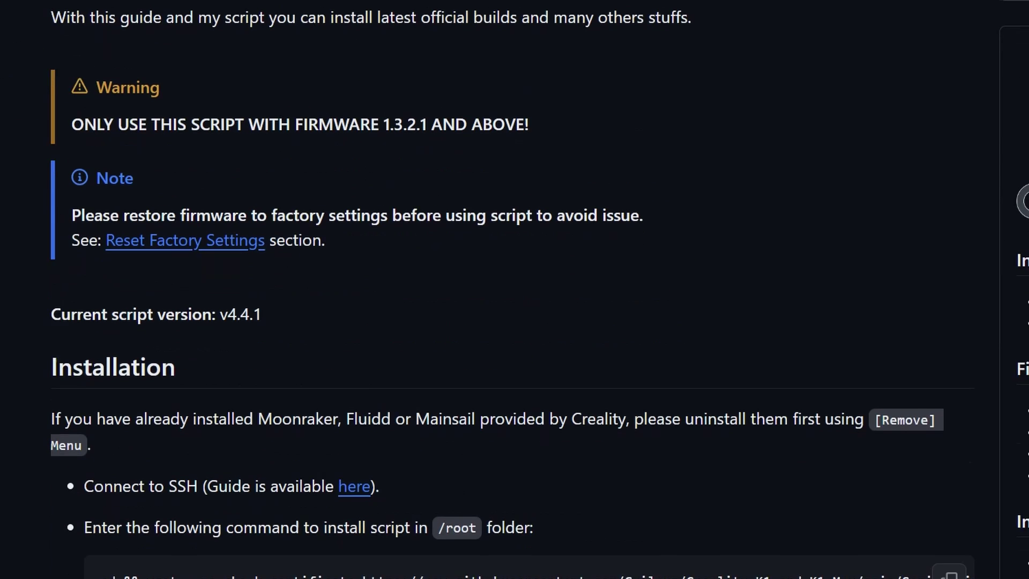
click(948, 284)
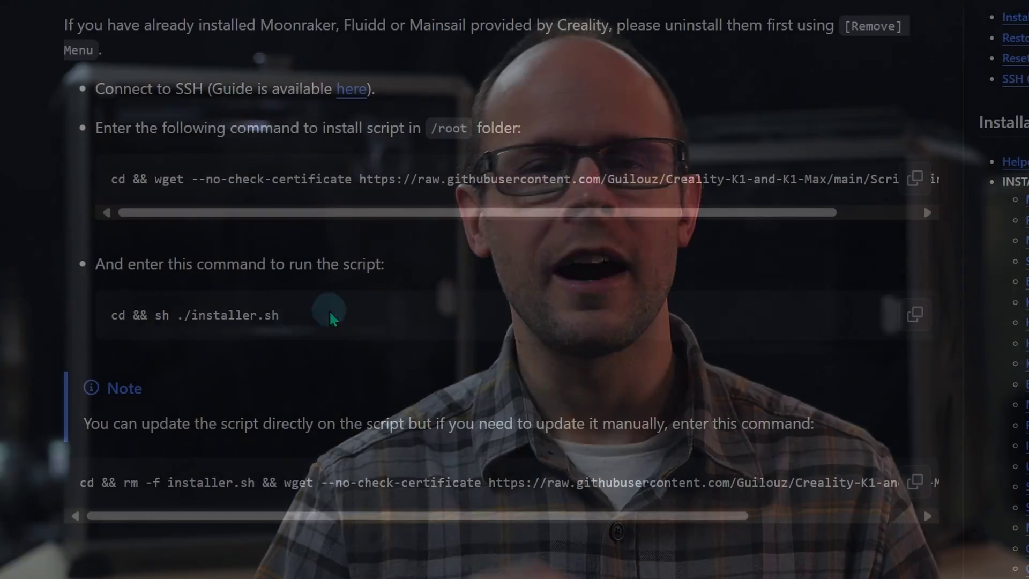
click(915, 314)
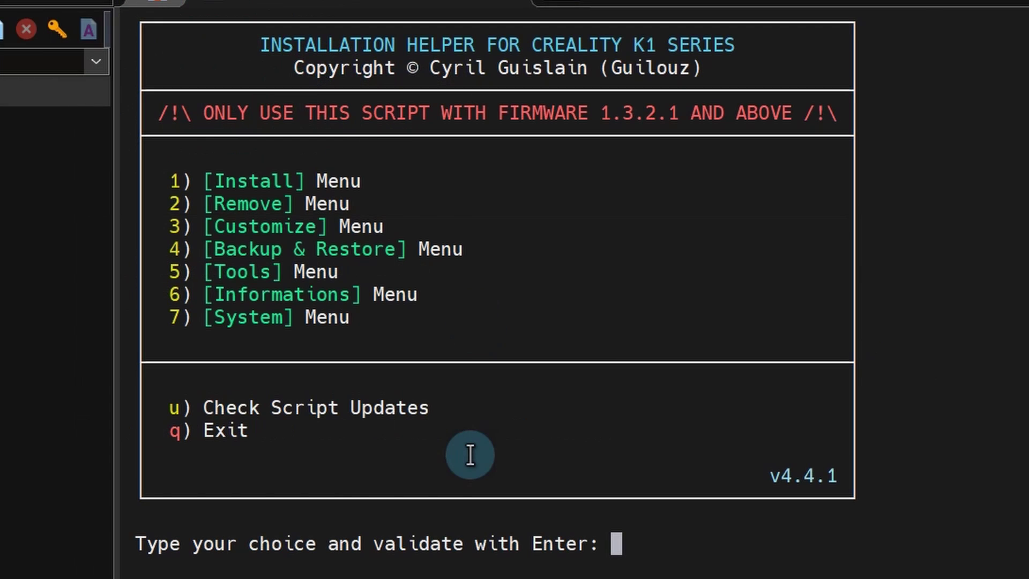
- Install Moonraker and Nginx through option 1 of the helper's Install Menu
key(Return)
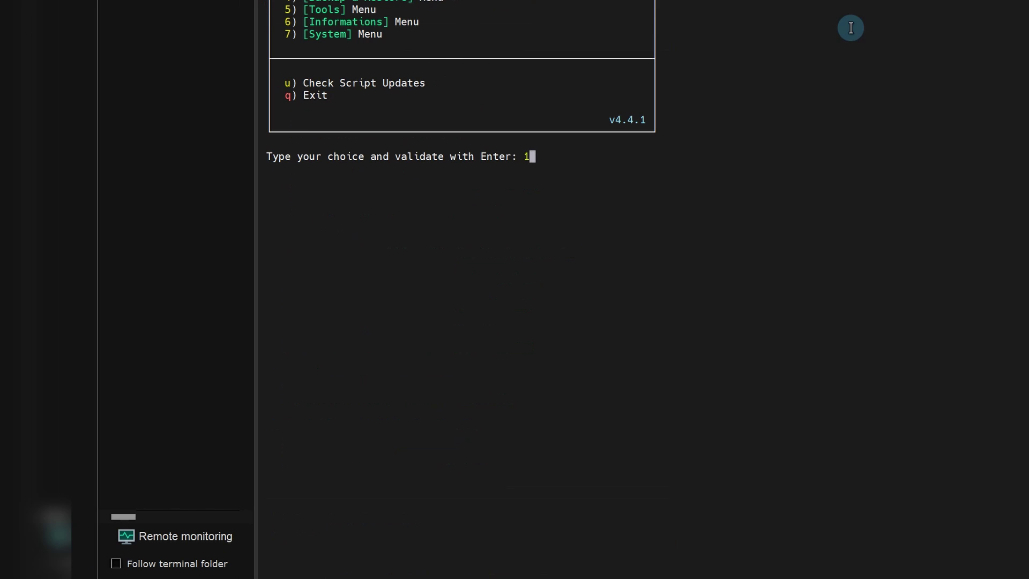
text(1)
key(Return)
text(1)
key(Return)
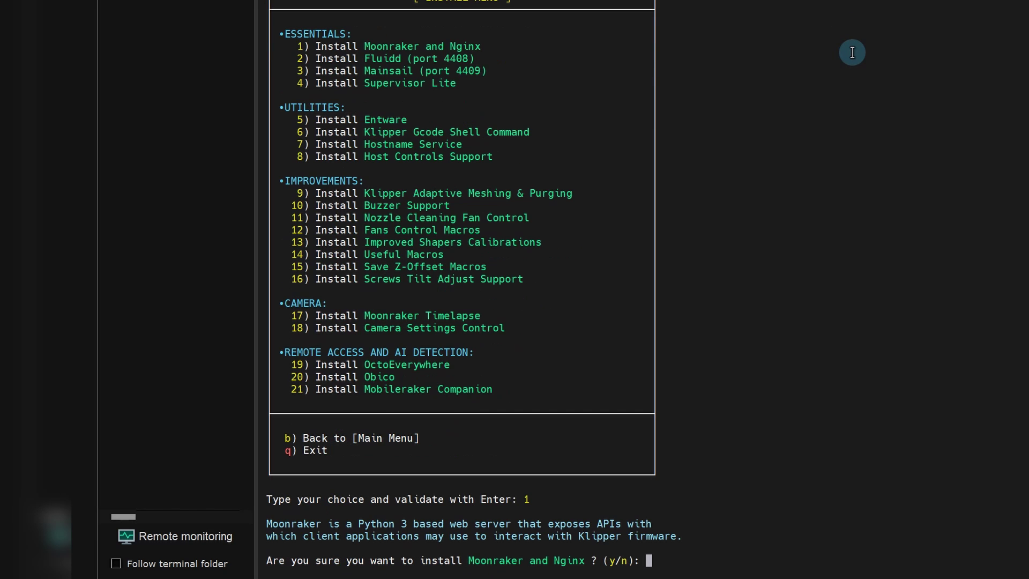
key(Return)
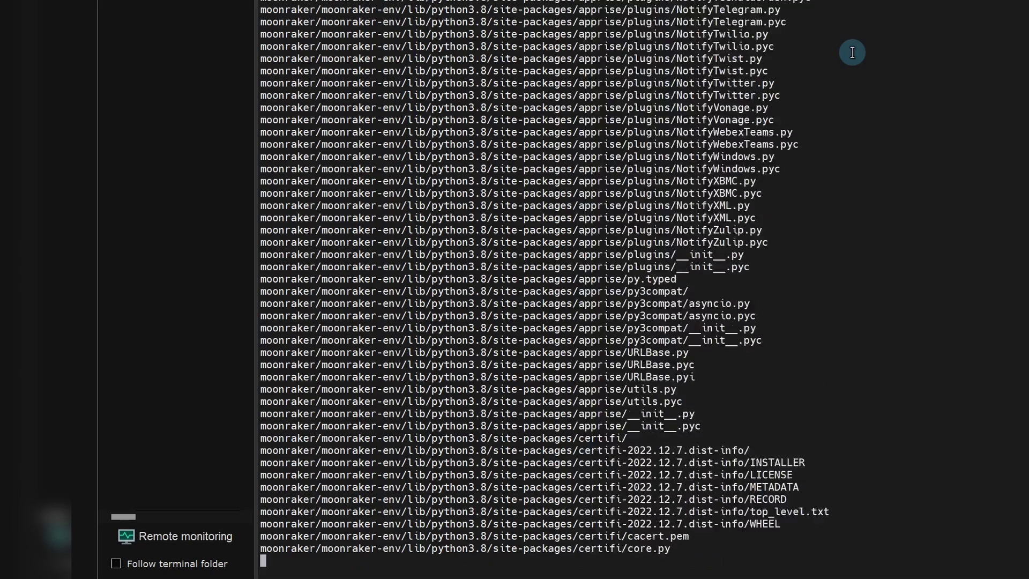
- Install Fluidd, Mainsail and Supervisor Lite (options 2, 3, 4), confirming each with y
text(2)
key(Return)
text(y)
key(Return)
text(3)
key(Return)
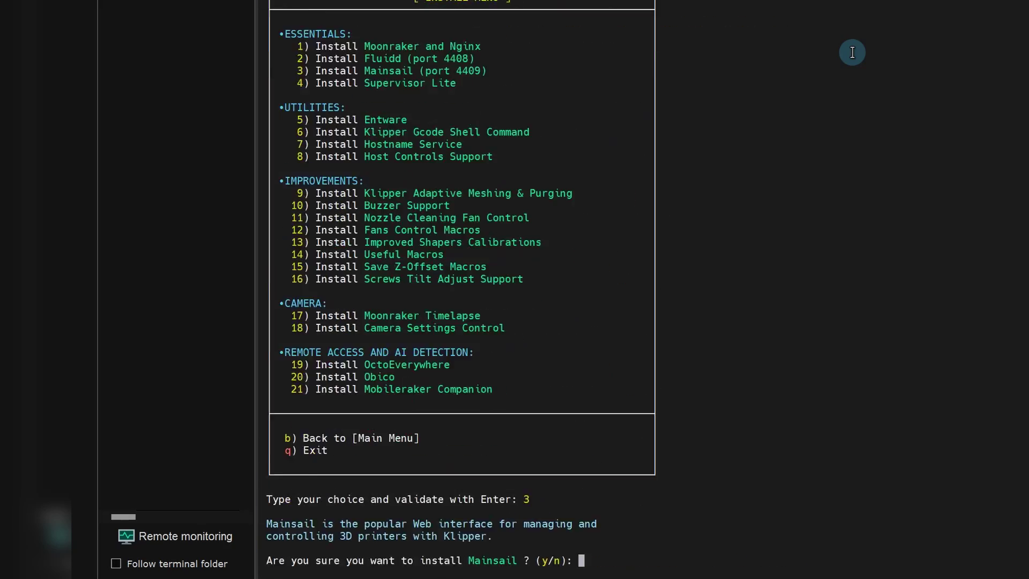
text(y)
key(Return)
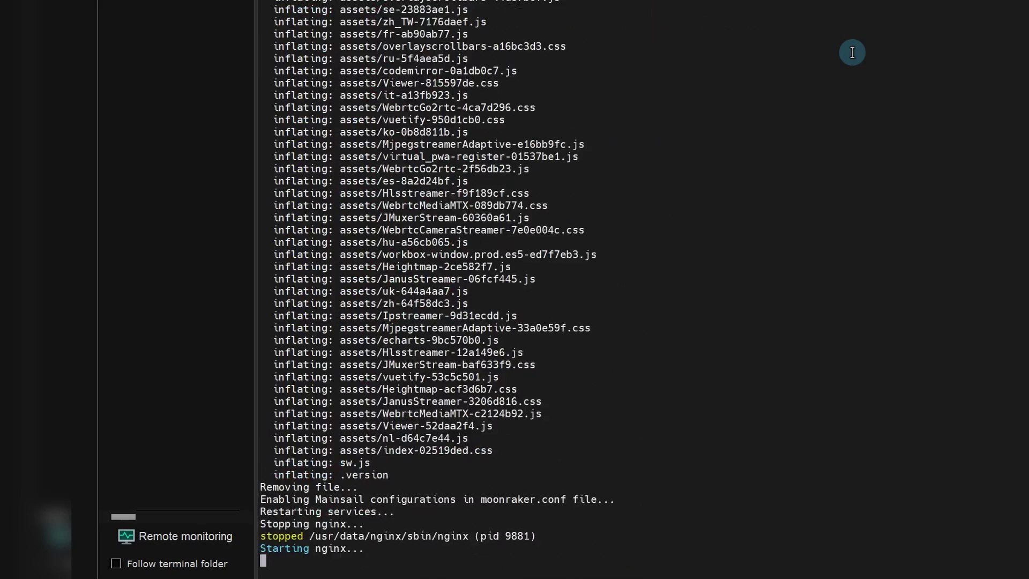
text(4)
key(Return)
text(y)
key(Return)
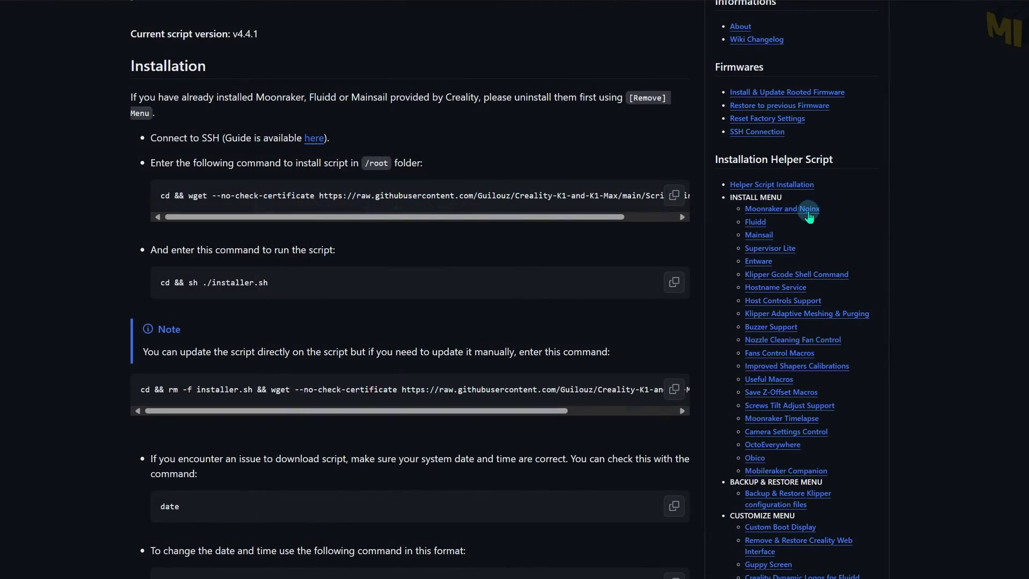
- Open the Moonraker and Nginx wiki page and install Host Controls Support (option 8)
click(808, 209)
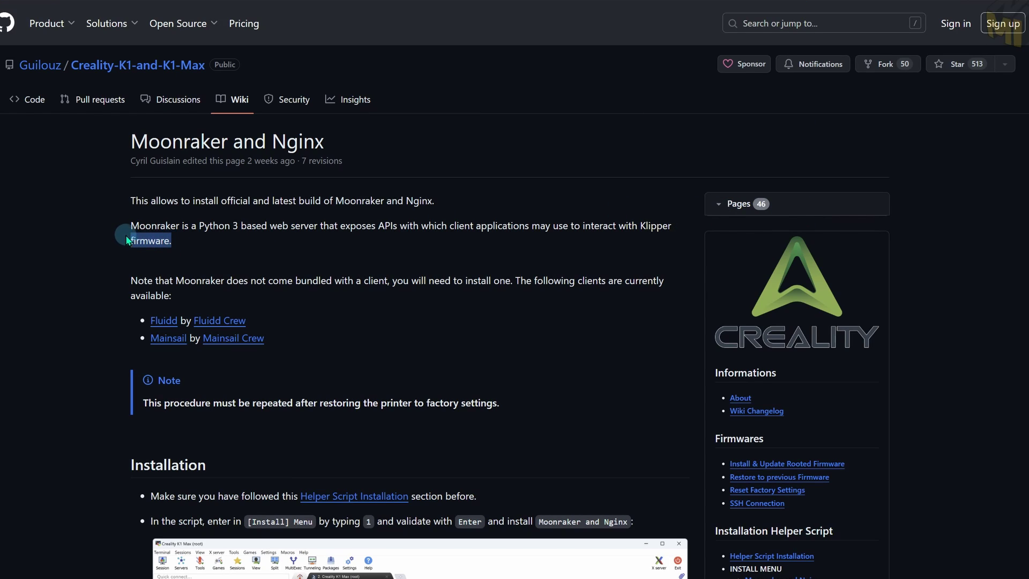
text(8)
key(Return)
text(y)
key(Return)
text(9)
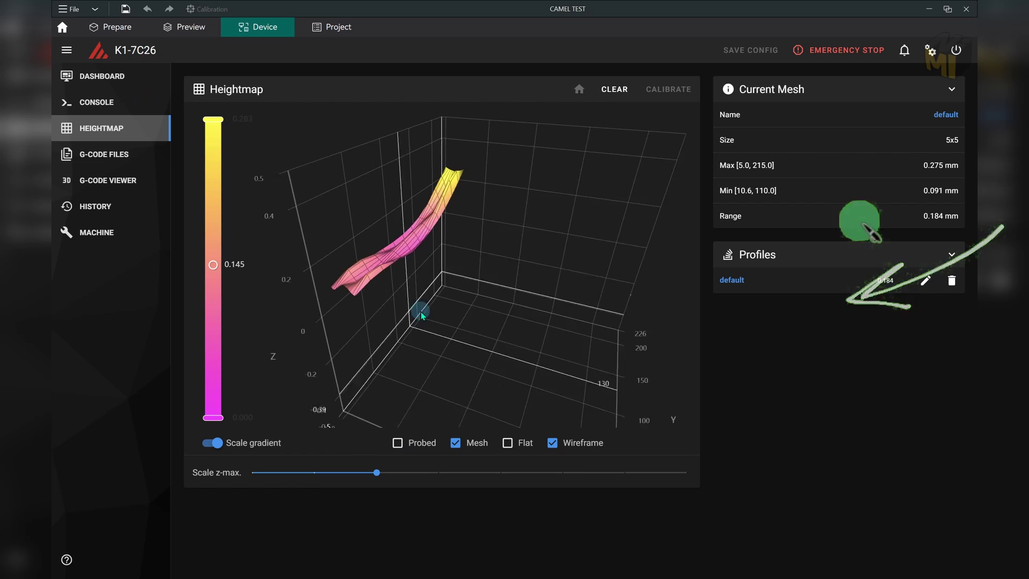
- Rotate Fluidd's 3D heightmap, open the MACHINE page, then show the webcam feed on the phone
drag(460, 320, 381, 315)
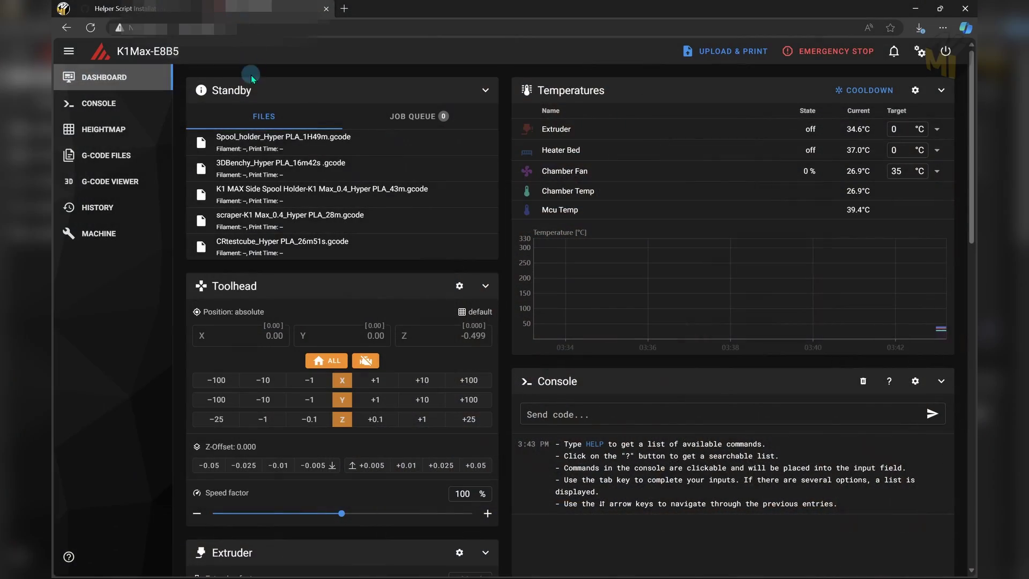
click(137, 221)
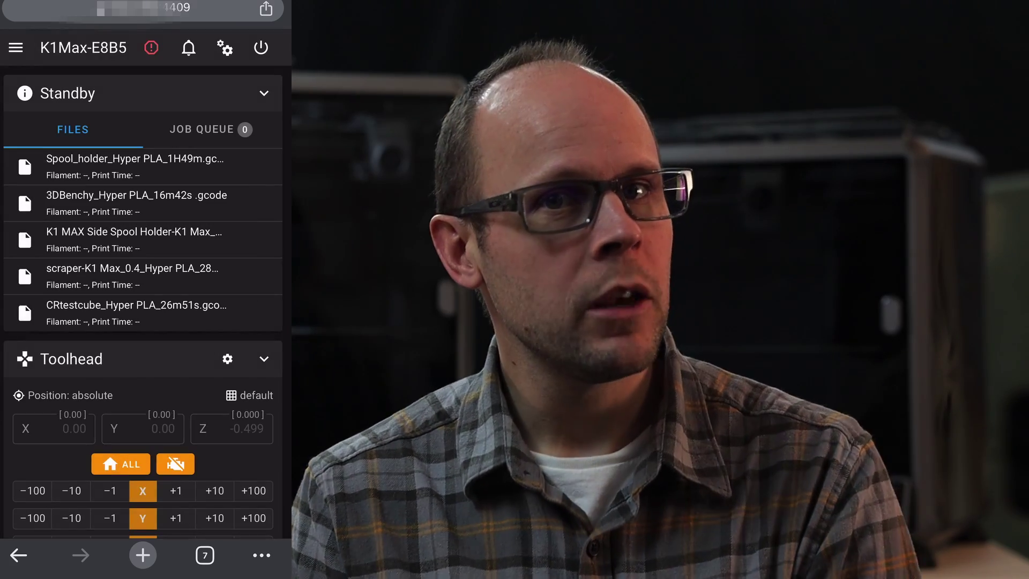
click(16, 48)
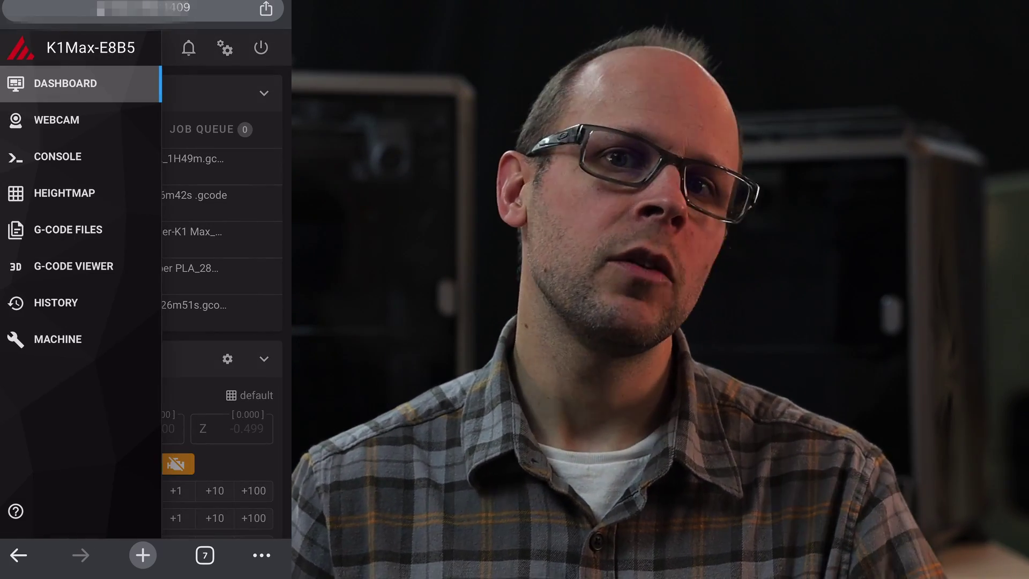
click(56, 119)
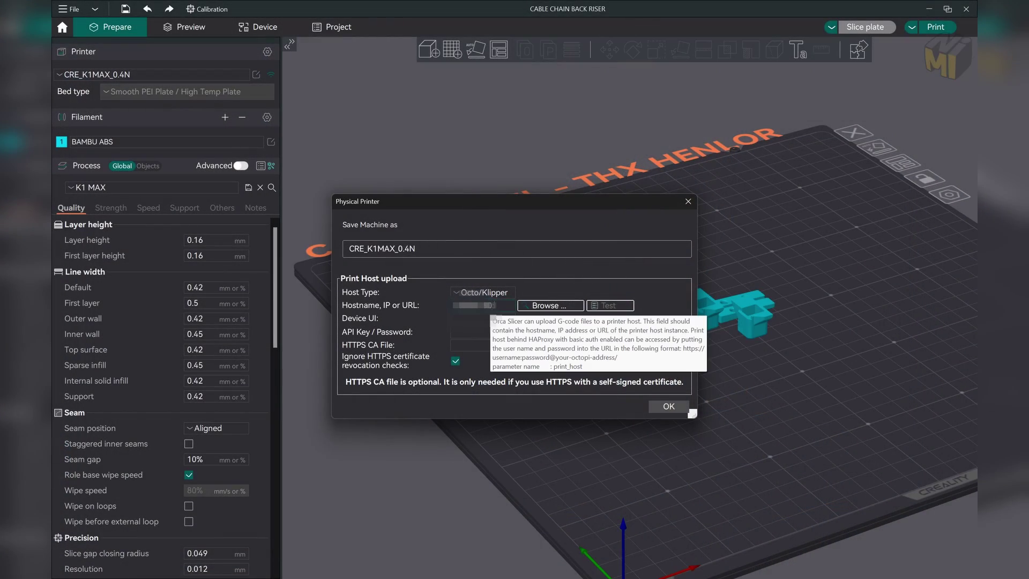
- Confirm the physical printer, then view Fluidd's webcam and dashboard in Orca Slicer's Device tab
click(667, 406)
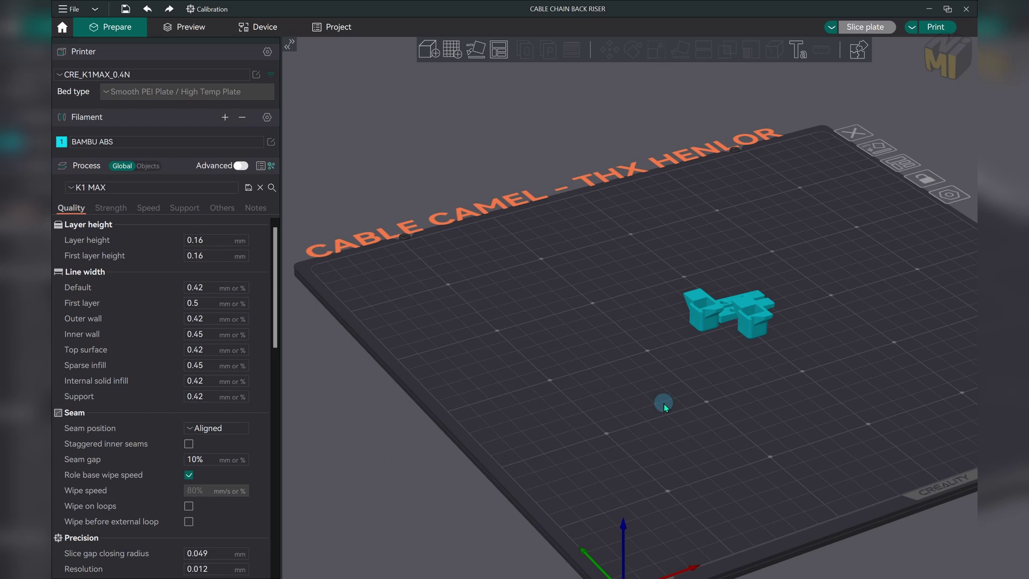
click(263, 29)
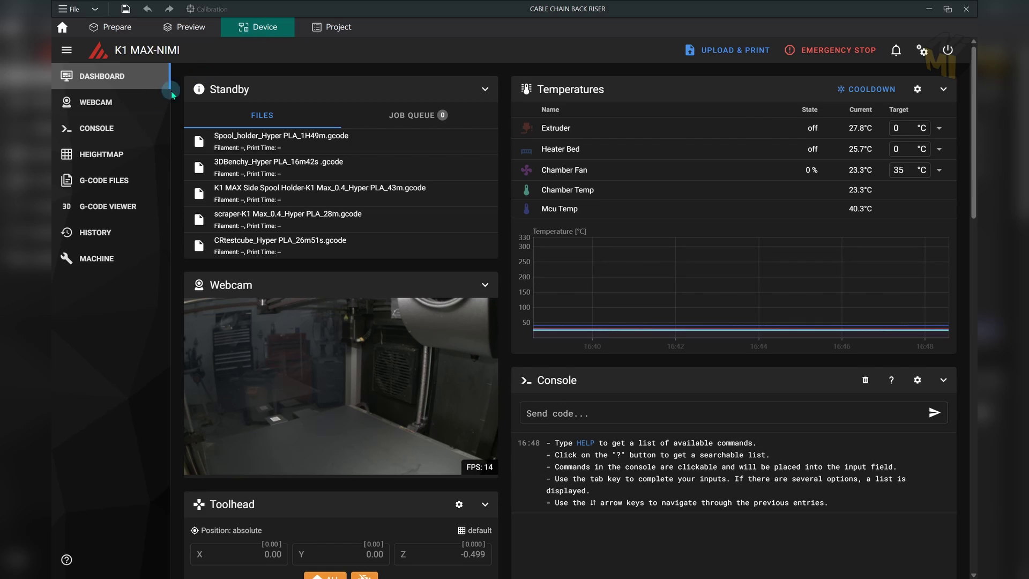
click(151, 104)
click(149, 80)
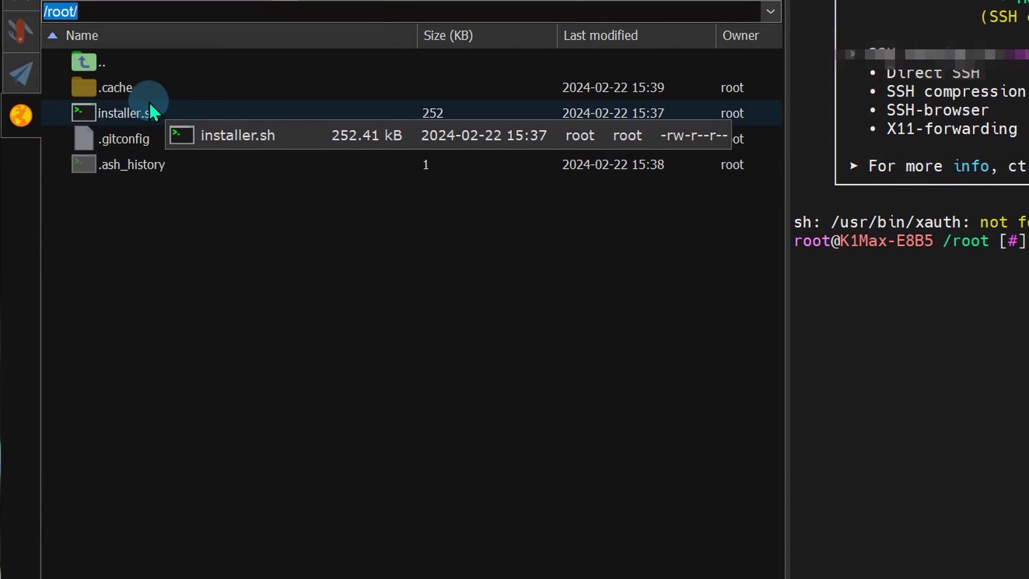
- Browse up from /root/ into the printer's /usr/data/creality/userdata/config folder in the SFTP sidebar
double_click(103, 67)
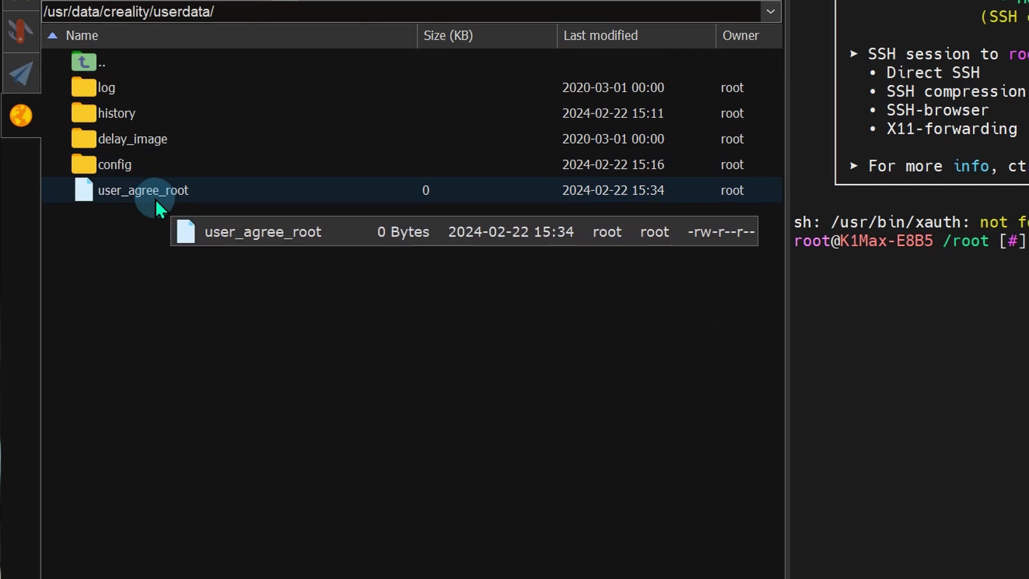
double_click(120, 165)
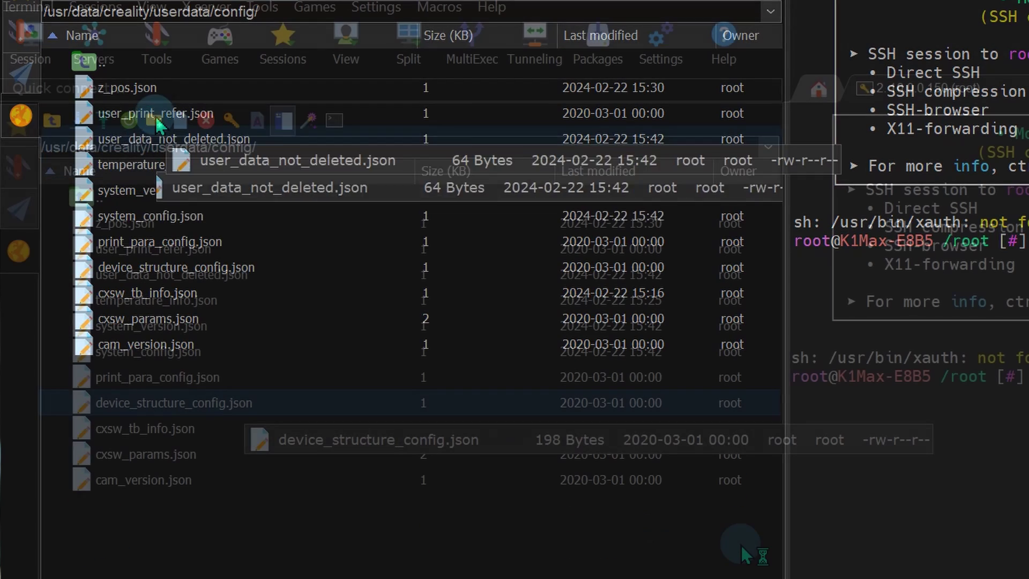